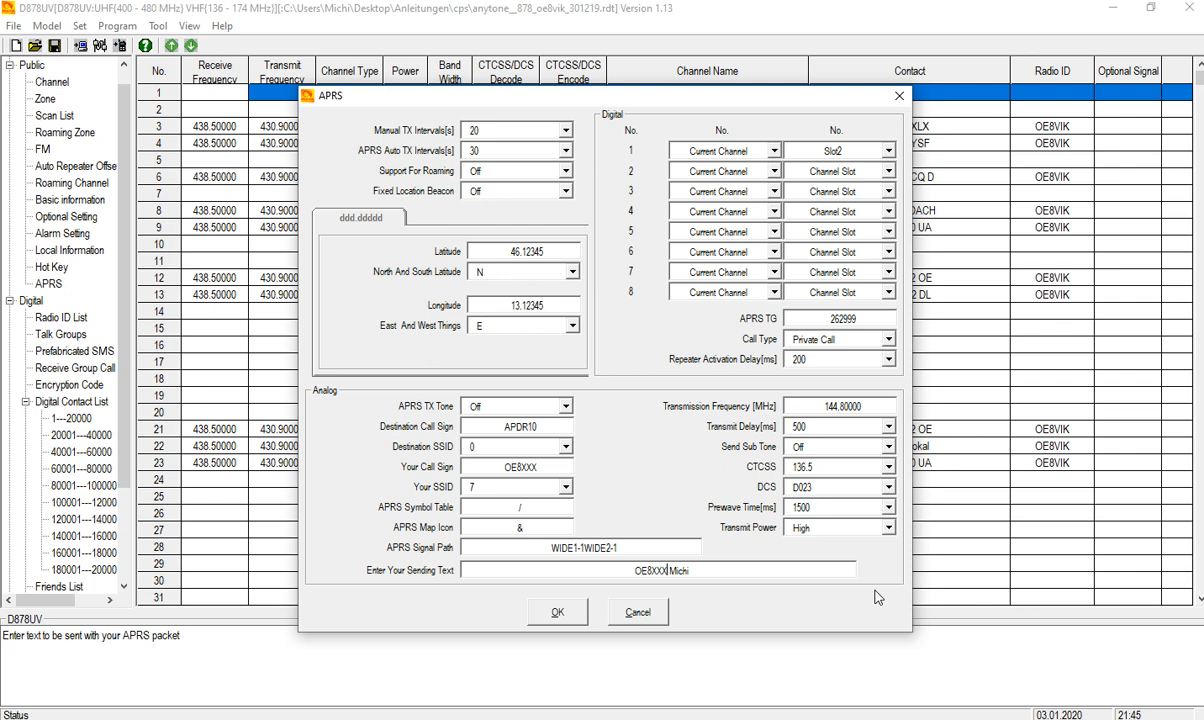
# Review the available values for the manual and automatic APRS transmit intervals.
pyautogui.click(490, 137)
pyautogui.click(490, 138)
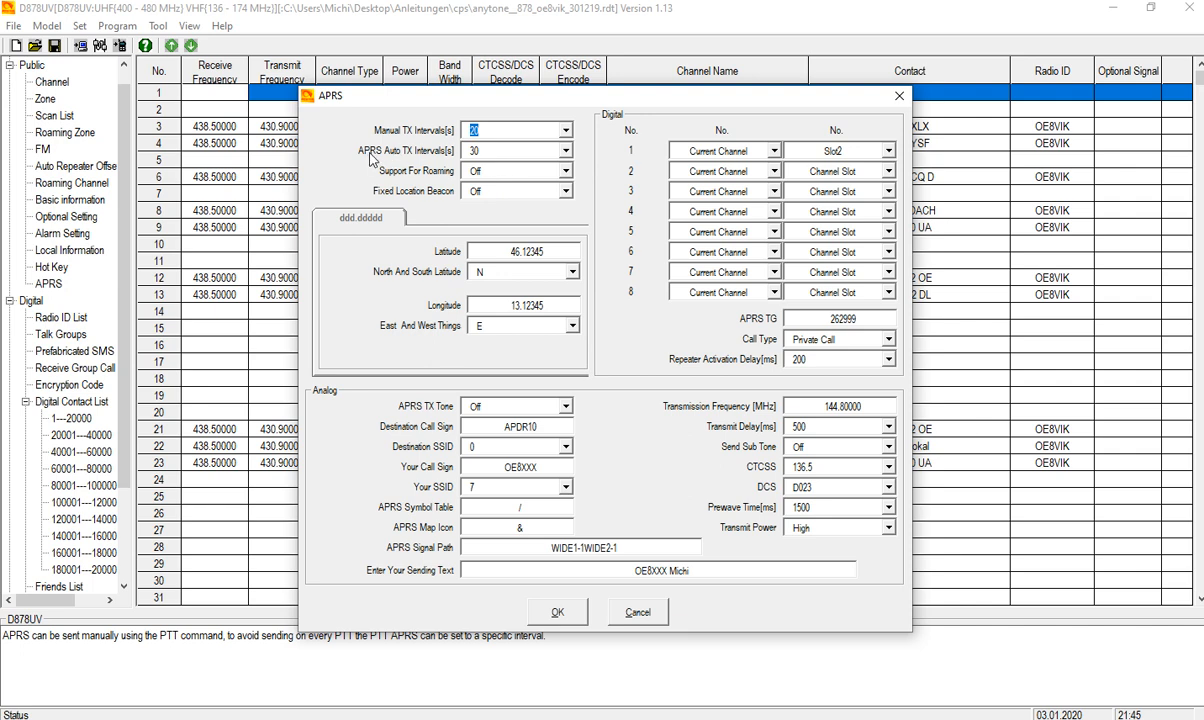
pyautogui.click(511, 155)
pyautogui.click(513, 157)
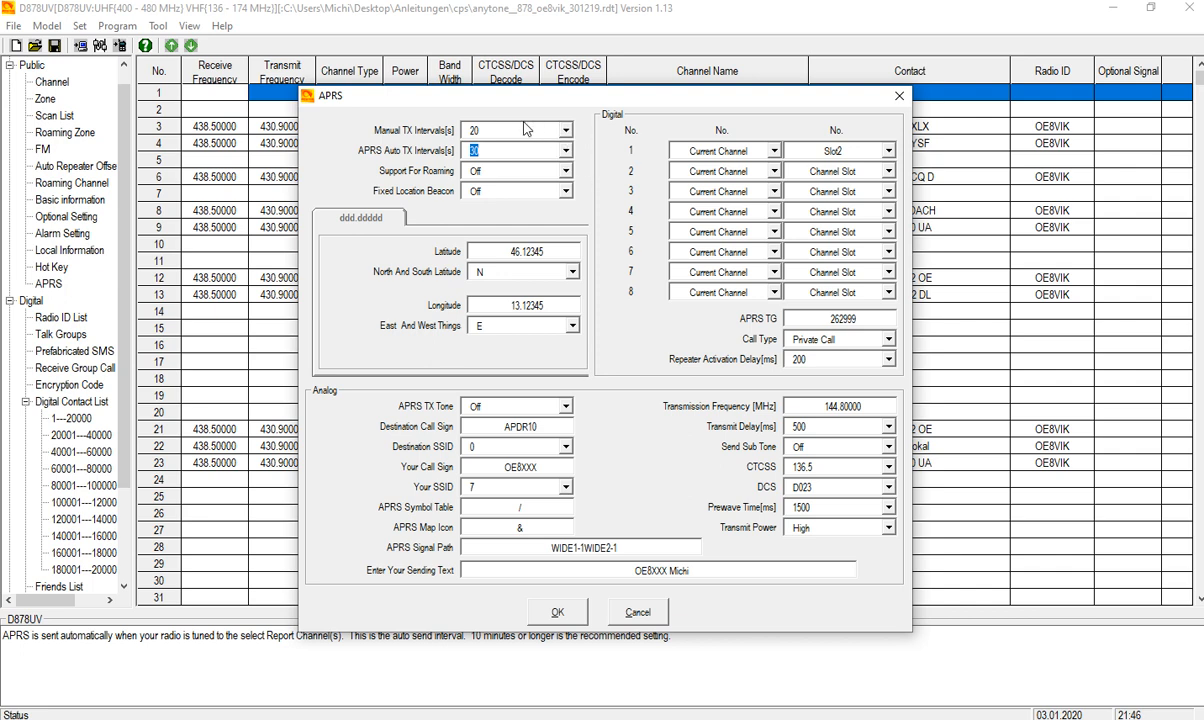
pyautogui.click(564, 132)
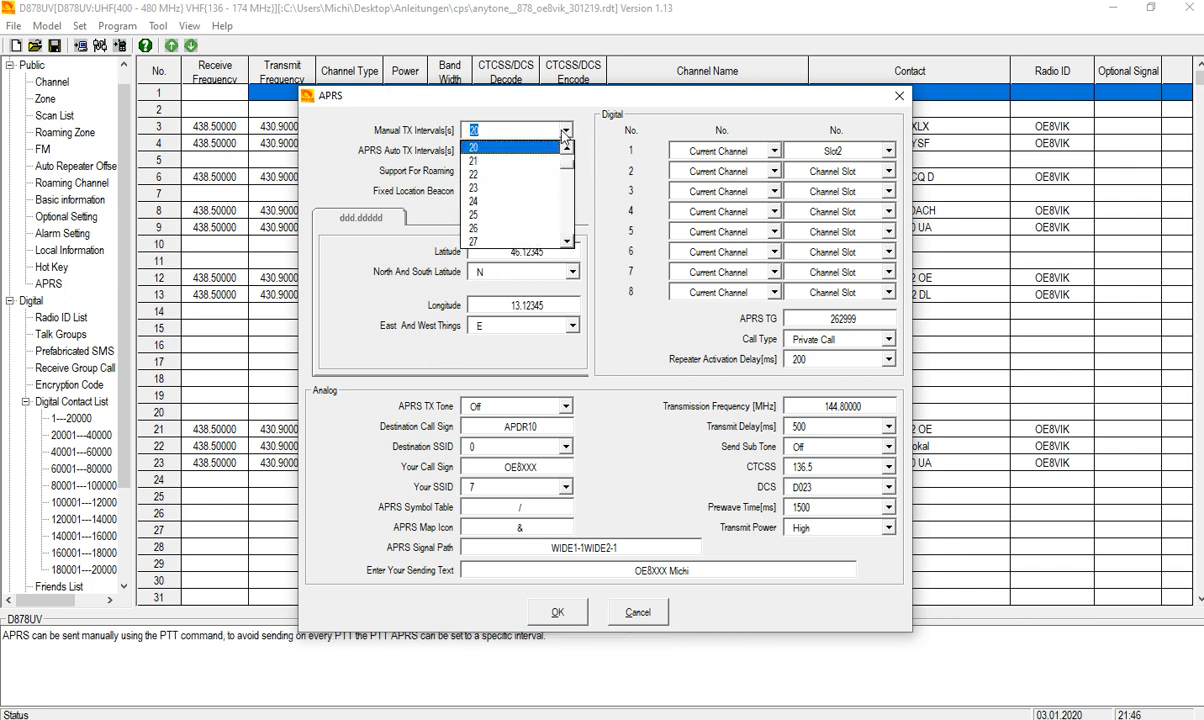
pyautogui.click(564, 139)
pyautogui.click(566, 151)
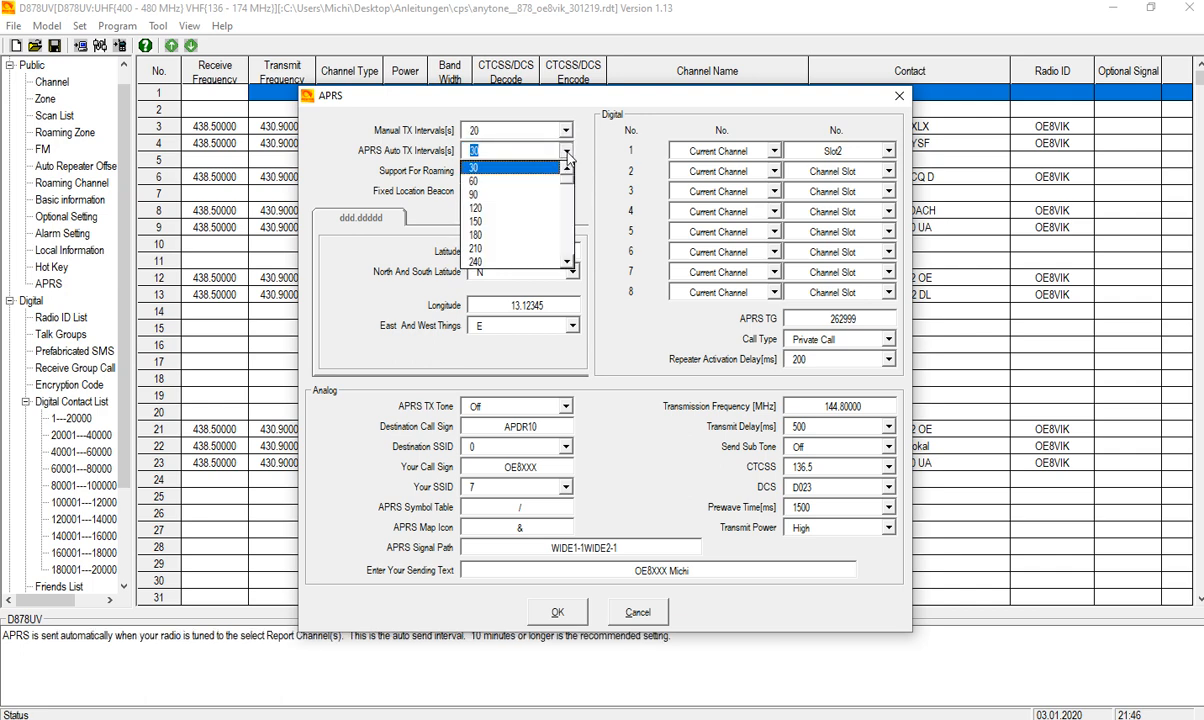
pyautogui.click(568, 154)
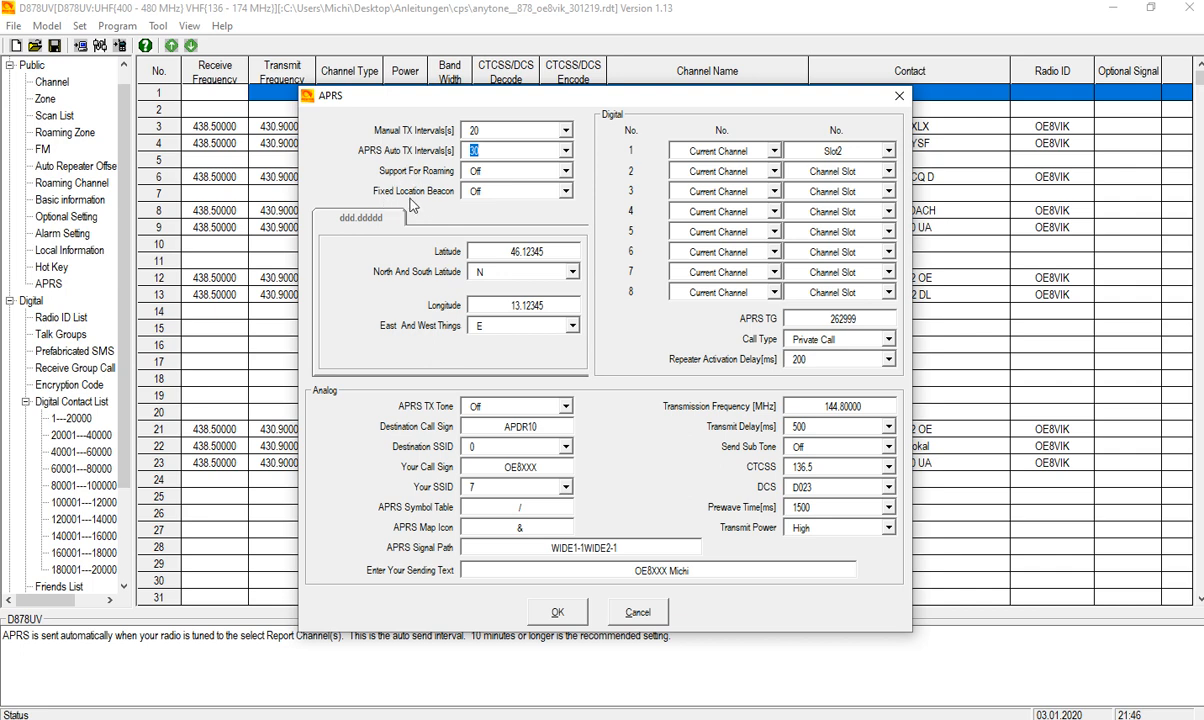
# Try the Fixed Location Beacon set to On, look over its latitude and longitude entries, and set it back to Off.
pyautogui.click(565, 192)
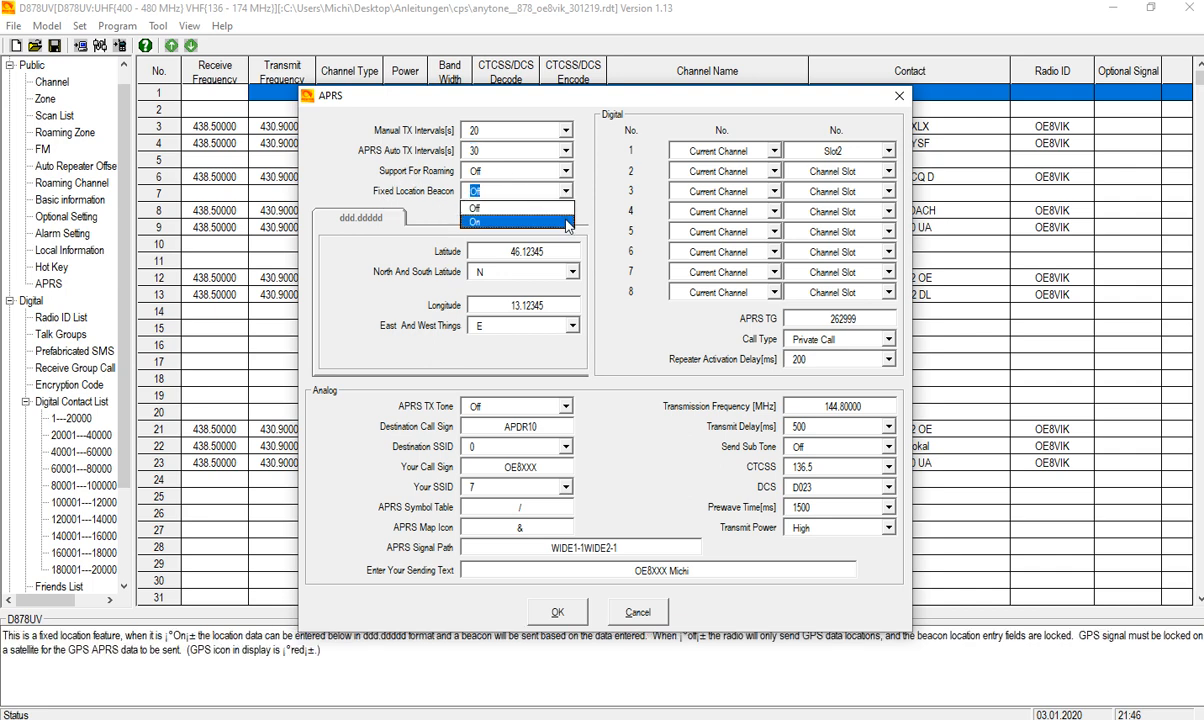
pyautogui.click(535, 220)
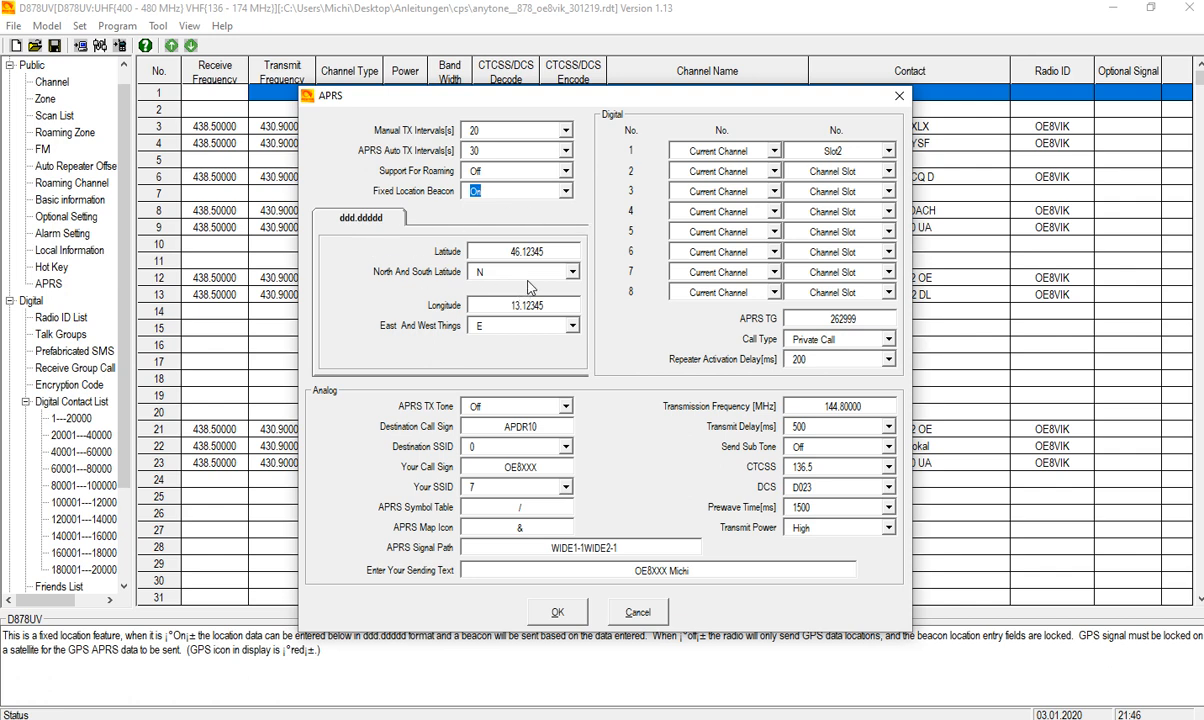
pyautogui.doubleClick(550, 253)
pyautogui.click(550, 253)
pyautogui.doubleClick(548, 305)
pyautogui.click(567, 191)
pyautogui.click(547, 212)
# Choose Slot2 for digital report channel 1 and Private Call as the call type of the APRS talk group.
pyautogui.click(888, 151)
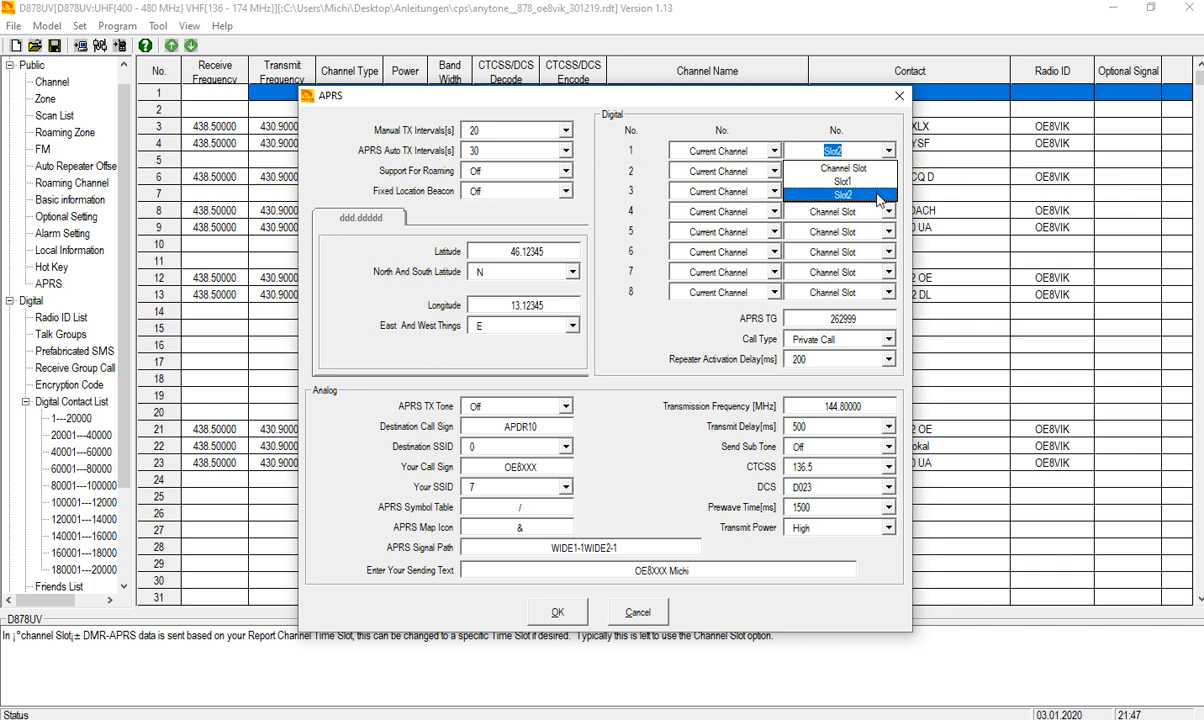
pyautogui.click(878, 196)
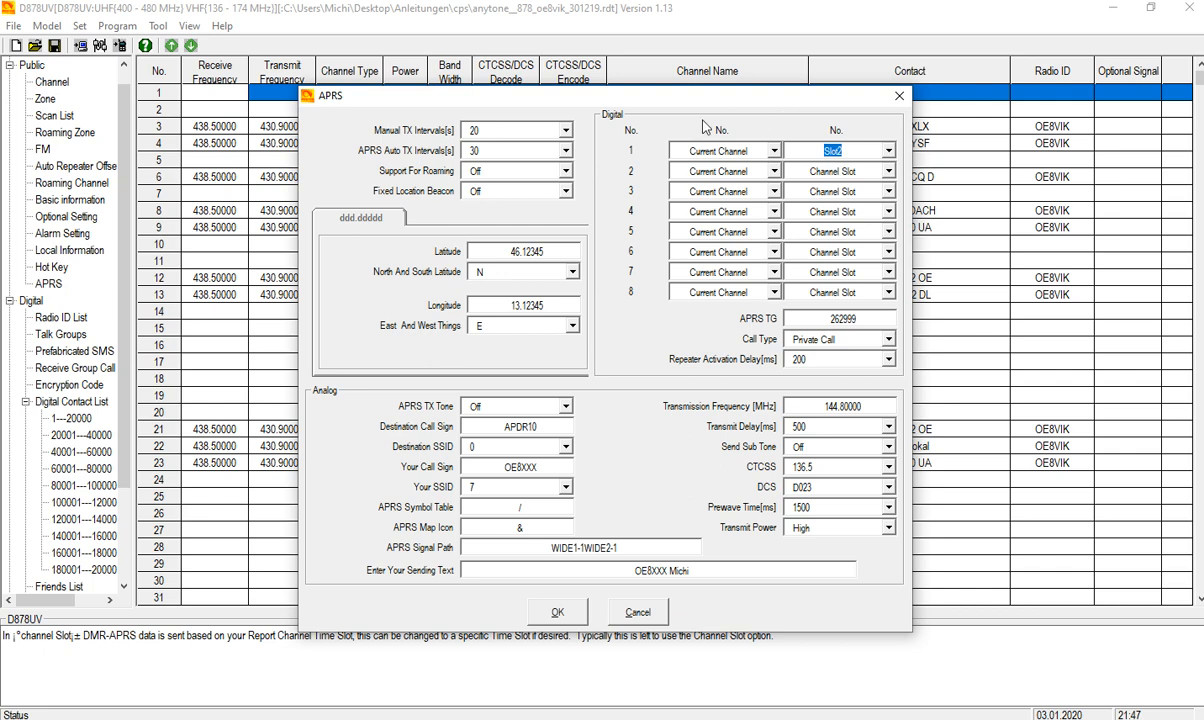
pyautogui.doubleClick(858, 319)
pyautogui.click(865, 320)
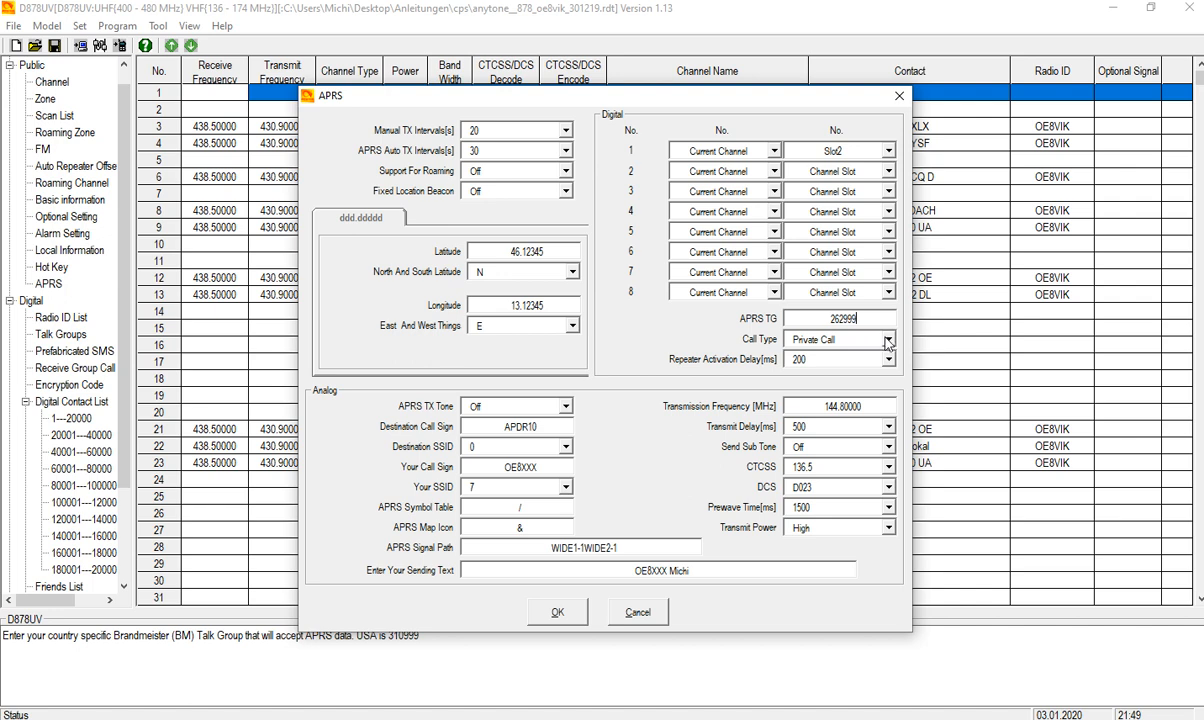
pyautogui.click(884, 340)
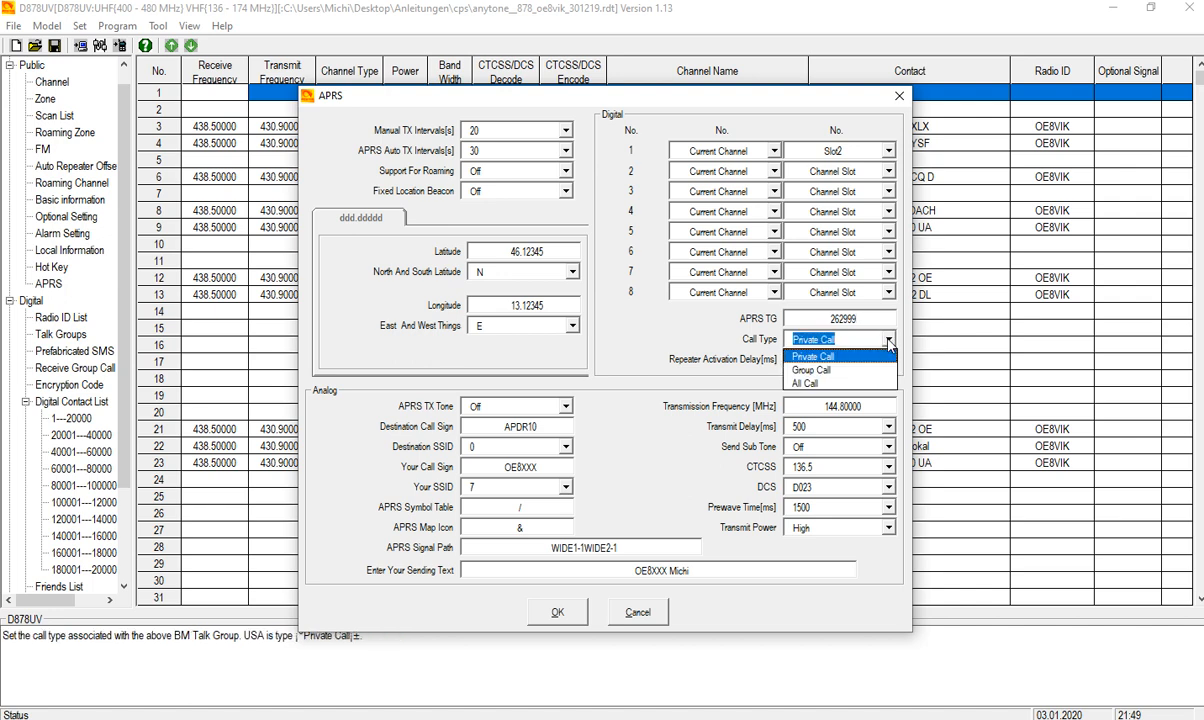
pyautogui.click(843, 355)
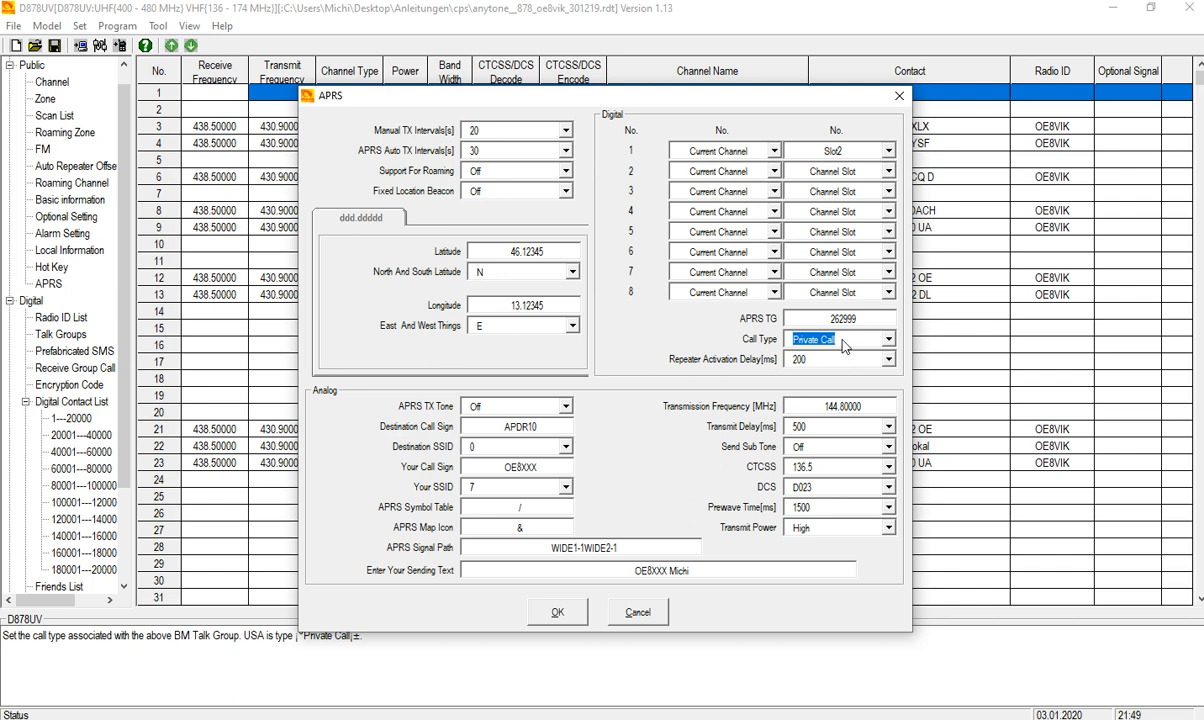
# Check the APRS talk group number in the digital section and accept the APRS settings.
pyautogui.click(843, 345)
pyautogui.click(843, 345)
pyautogui.click(797, 327)
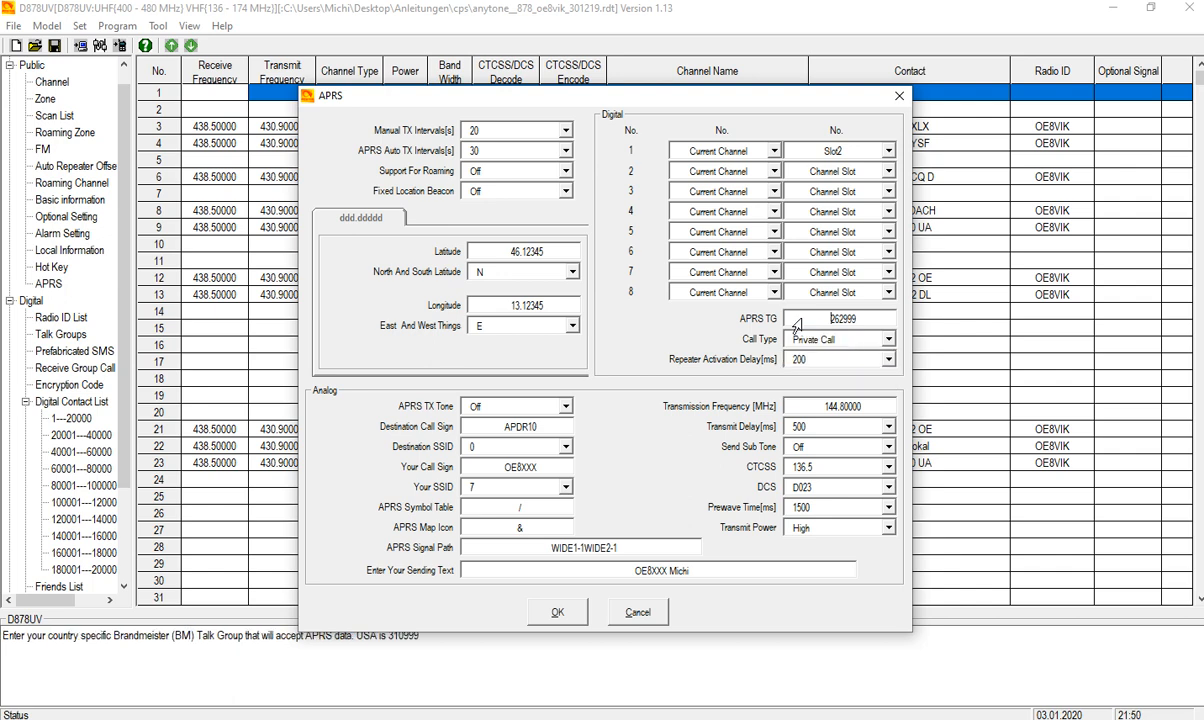
pyautogui.click(868, 319)
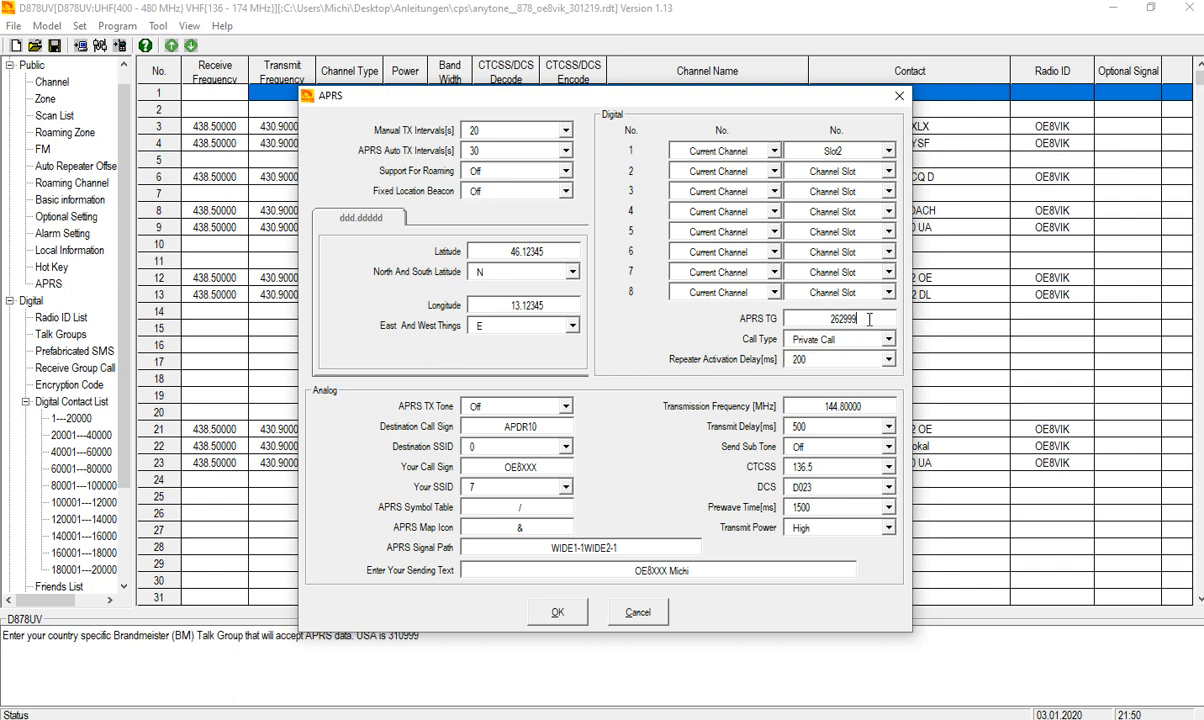
pyautogui.doubleClick(857, 319)
pyautogui.click(865, 317)
pyautogui.click(559, 613)
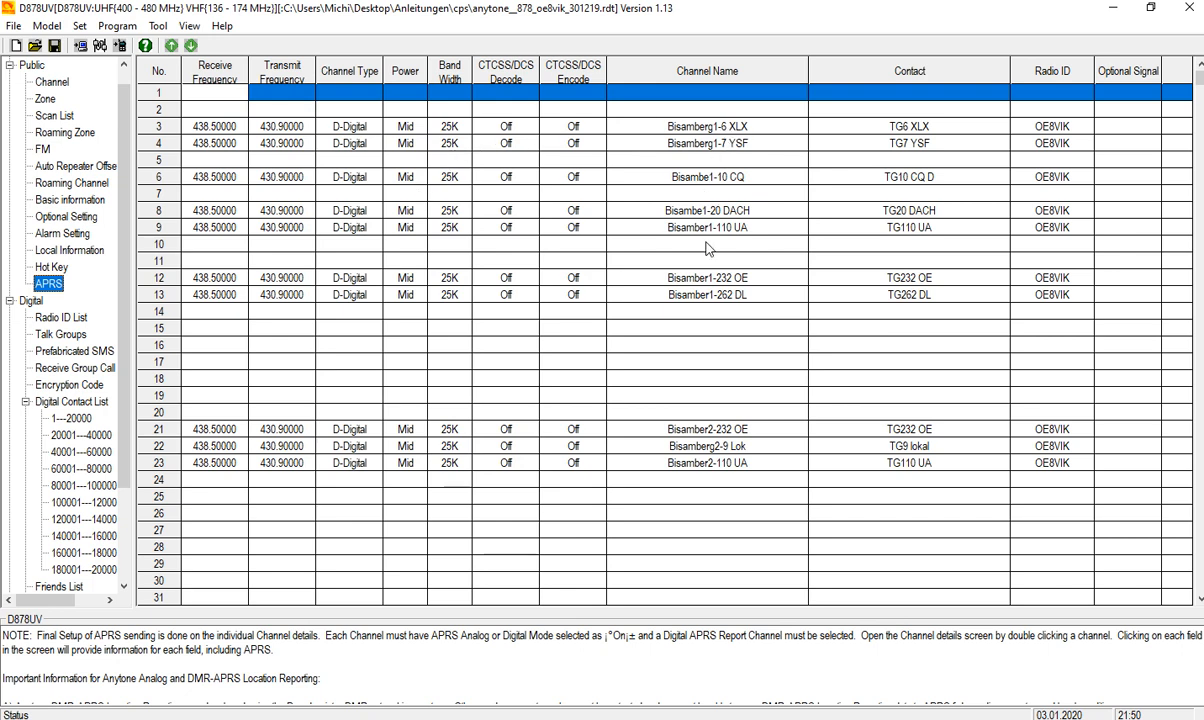
# Examine the APRS report options of channel 22, Bisamberg2-9 Lok, and leave the channel without saving.
pyautogui.doubleClick(713, 452)
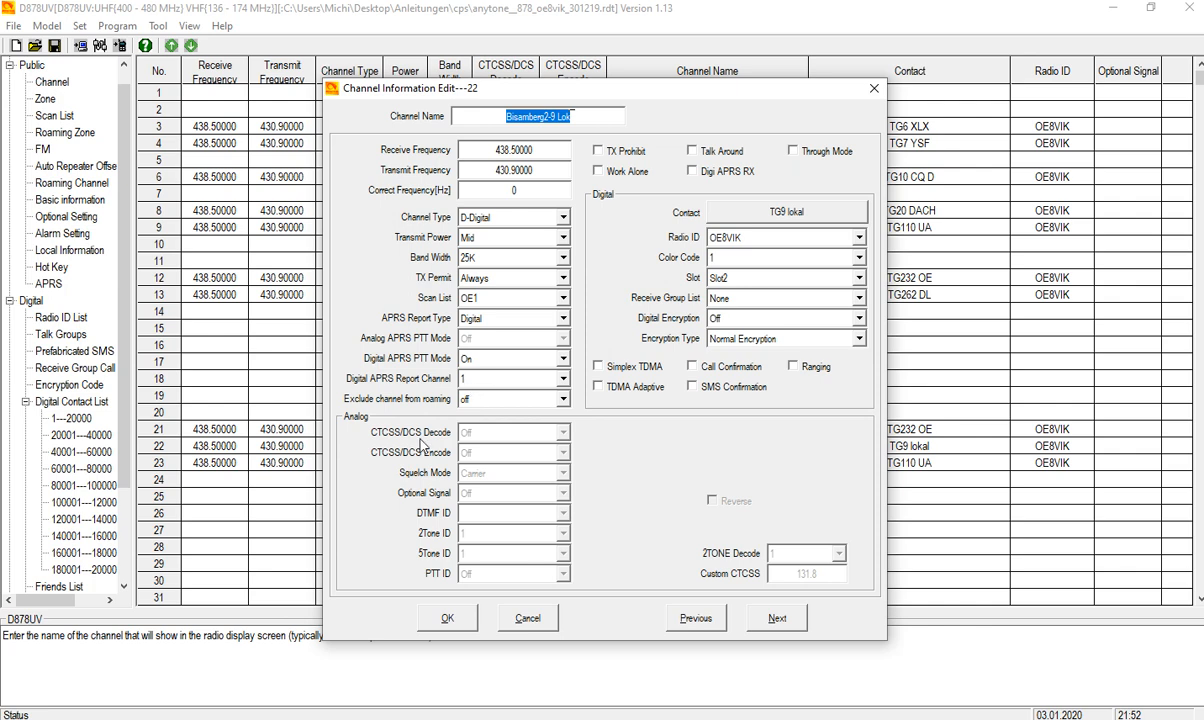
pyautogui.click(528, 619)
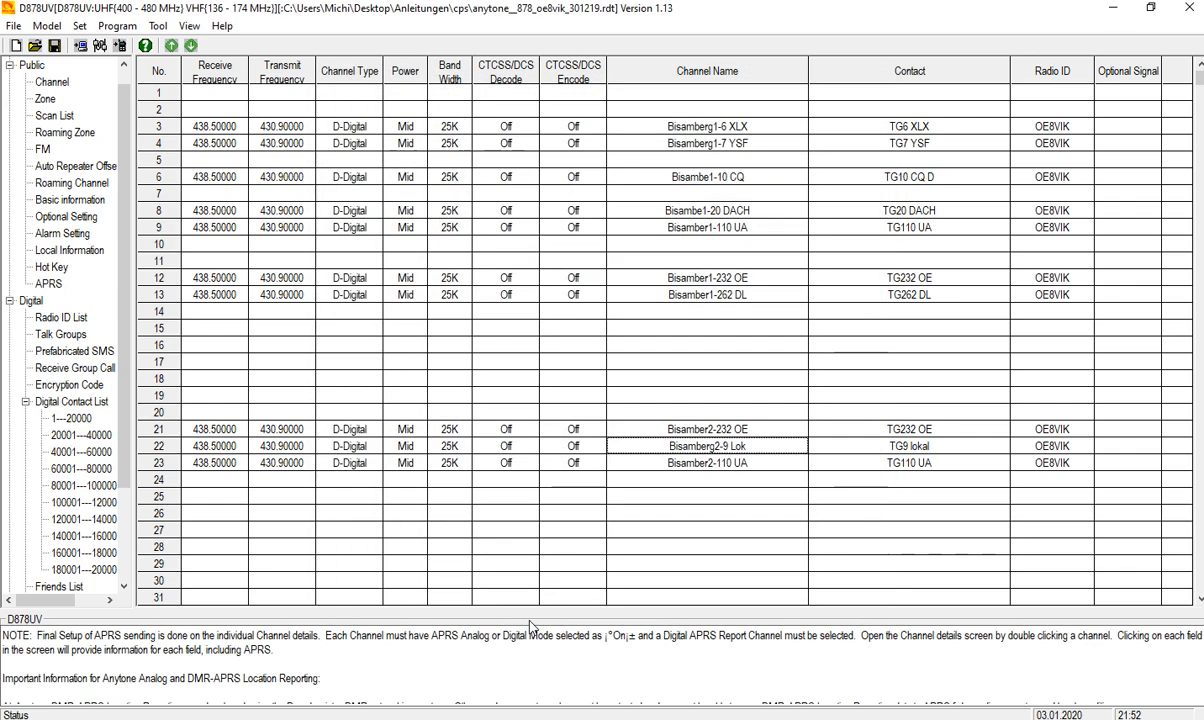
# Reopen the APRS settings, check the analog destination call sign, and select 7 as your own SSID.
pyautogui.doubleClick(49, 284)
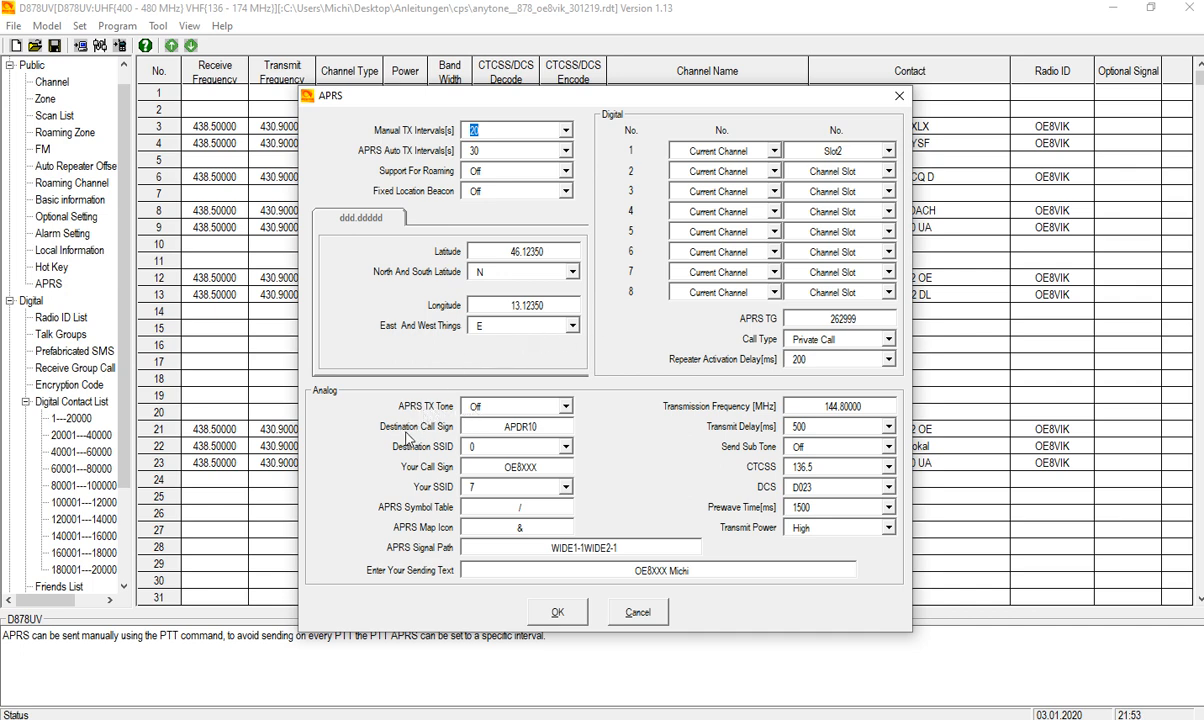
pyautogui.click(510, 427)
pyautogui.click(565, 427)
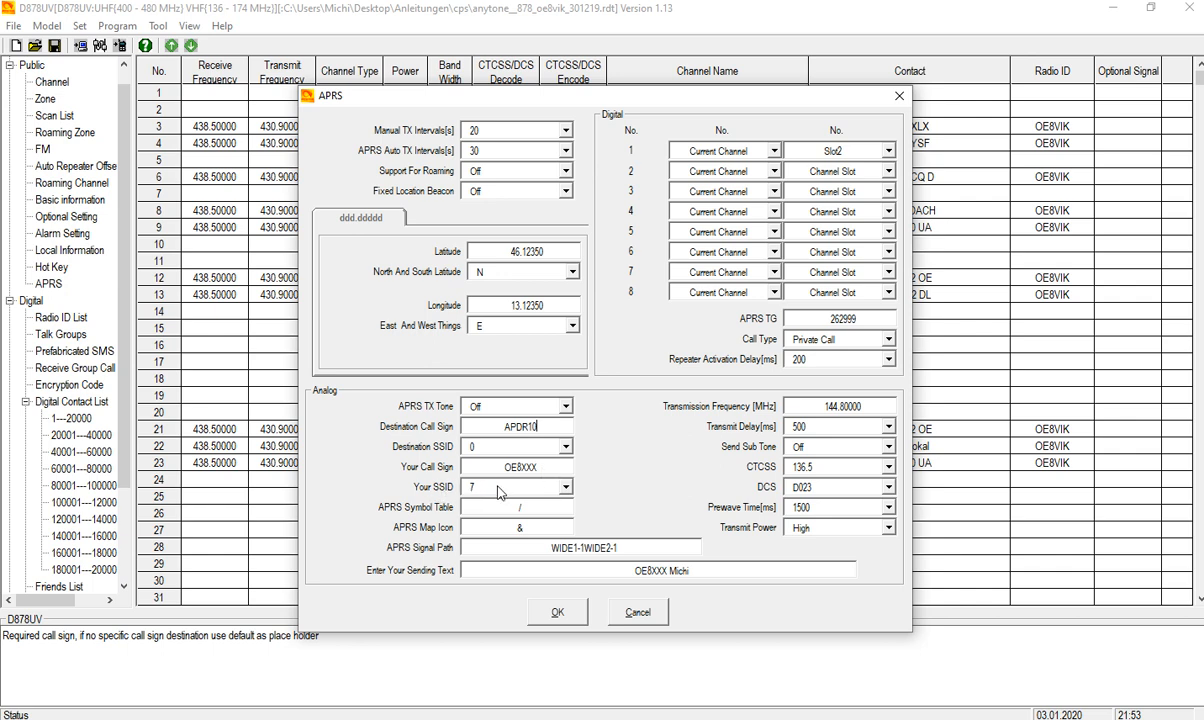
pyautogui.click(565, 487)
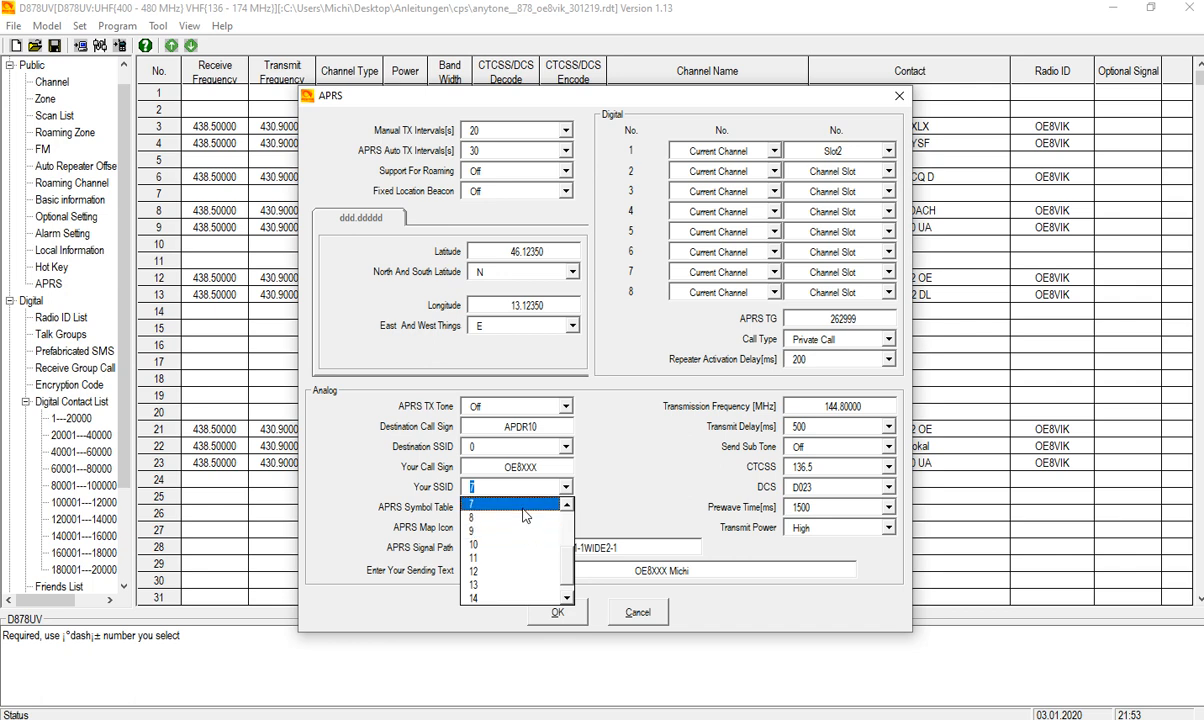
pyautogui.click(523, 508)
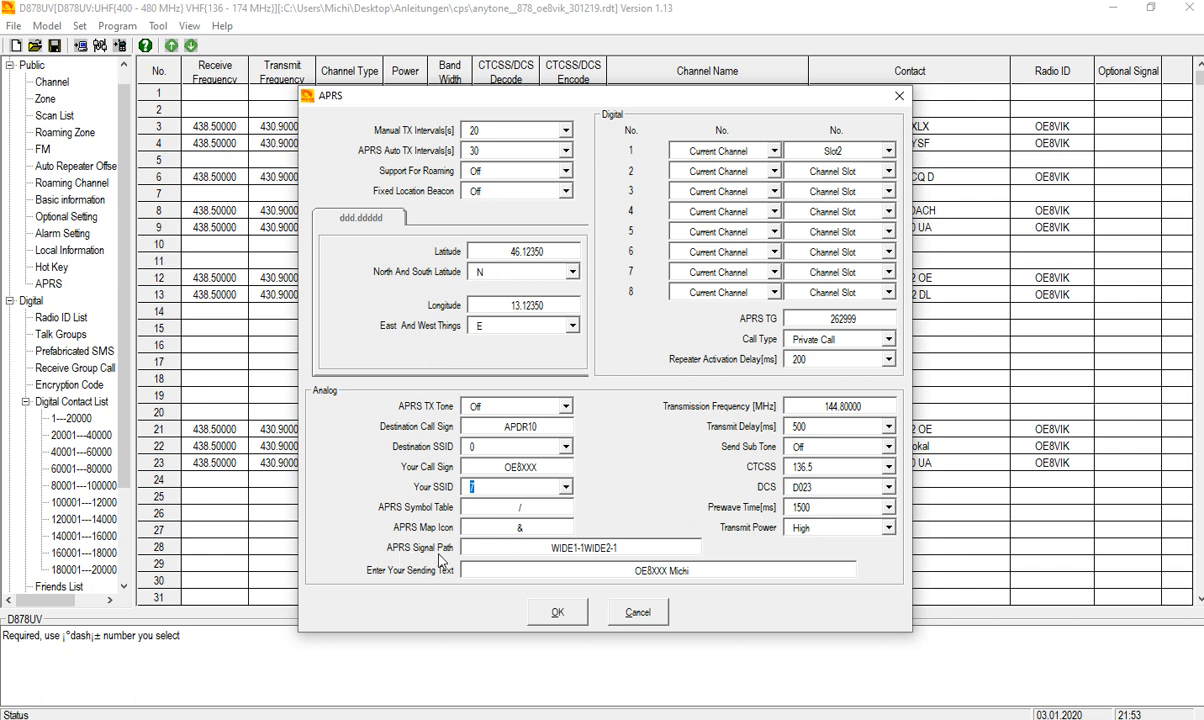
# Review the analog APRS signal path and the text sent with the APRS packet.
pyautogui.click(645, 549)
pyautogui.click(645, 548)
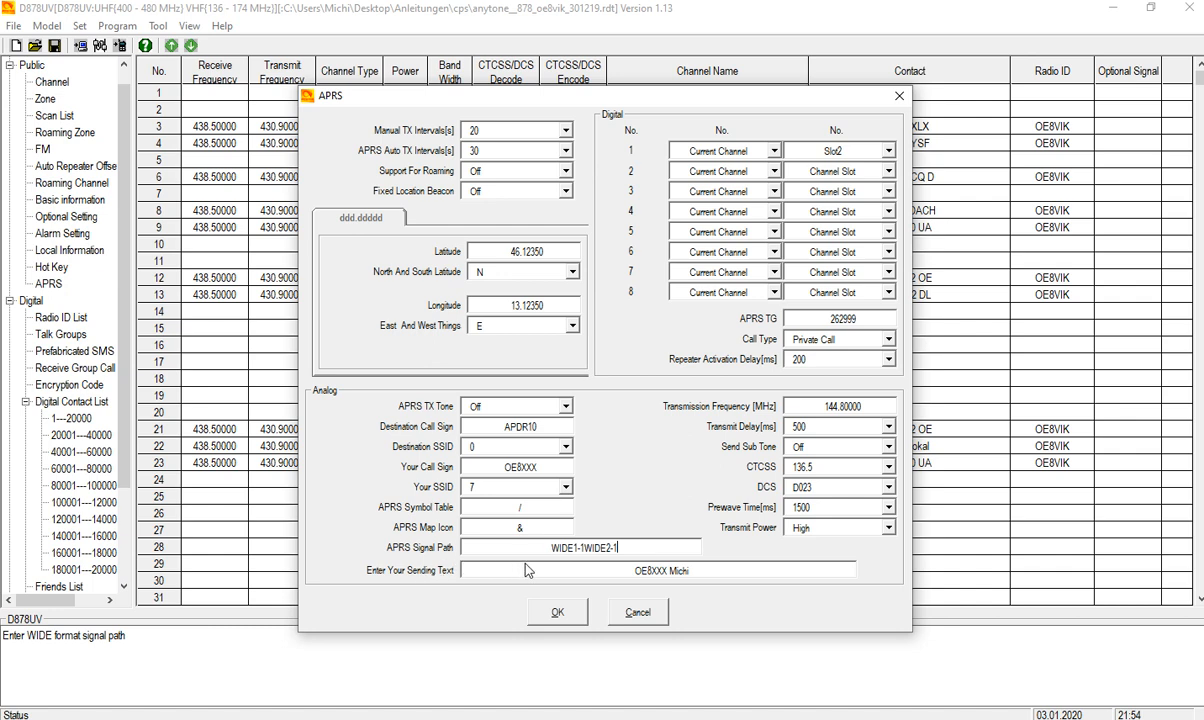
pyautogui.click(721, 572)
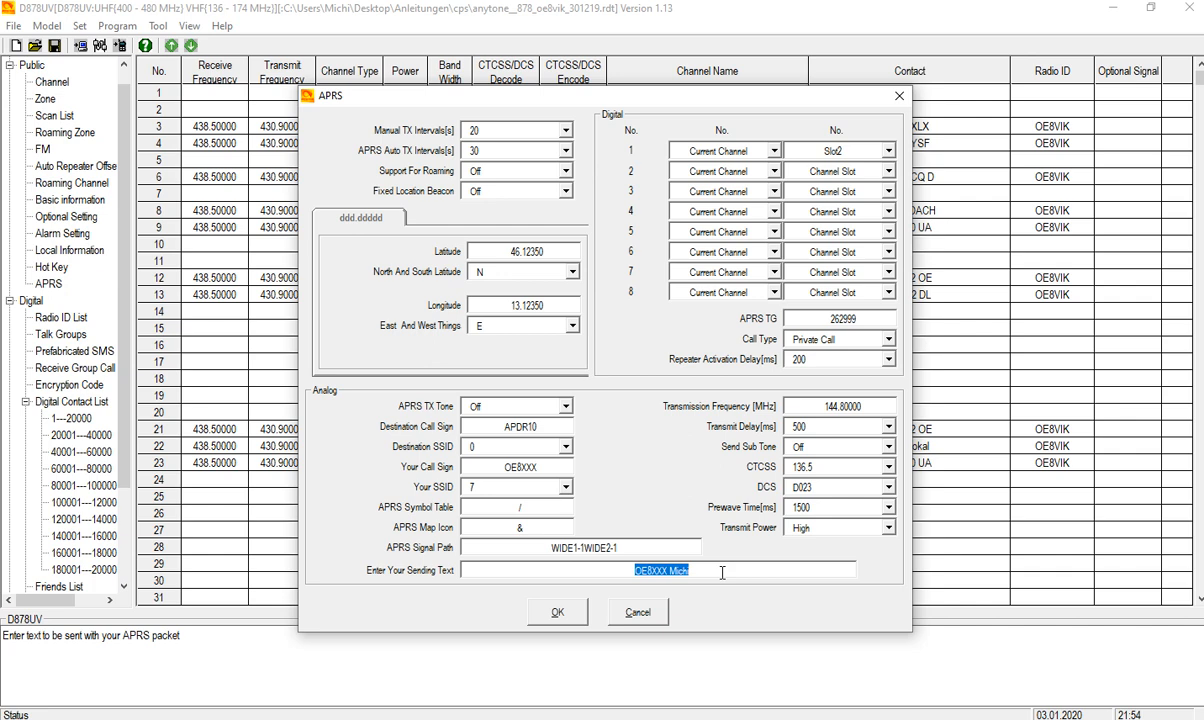
pyautogui.click(722, 572)
pyautogui.write('i')
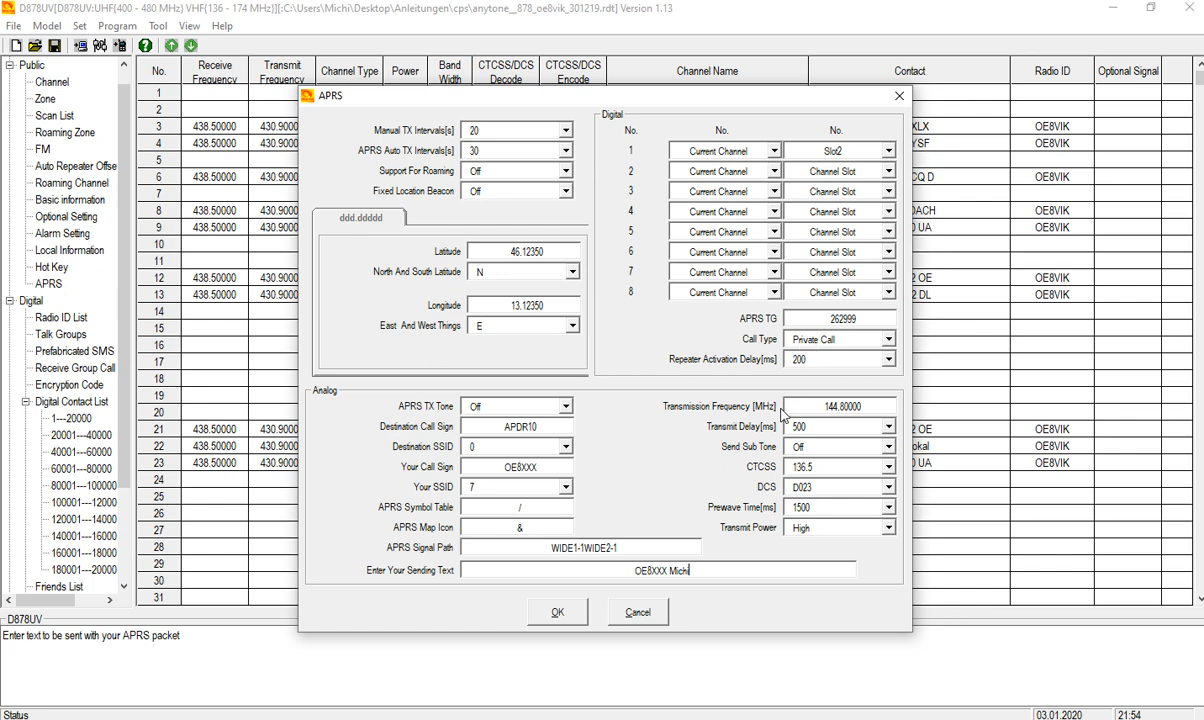
# Review the analog APRS transmission frequency and the transmit power options.
pyautogui.click(879, 406)
pyautogui.click(879, 406)
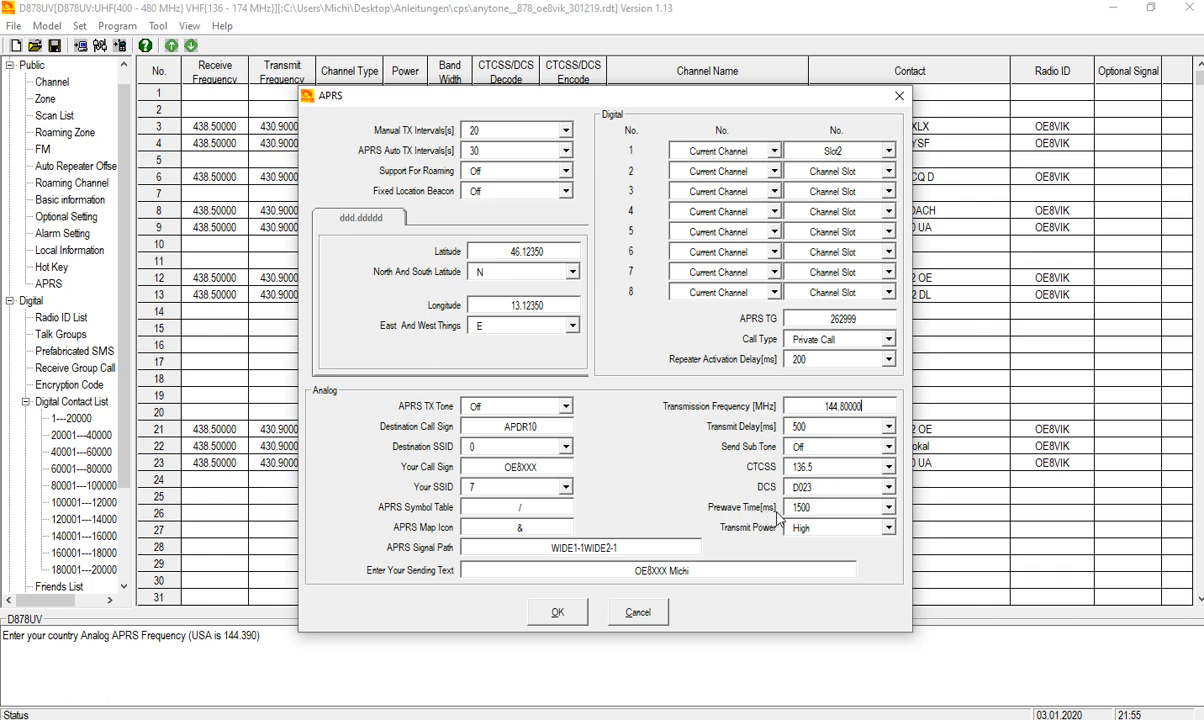
pyautogui.click(888, 530)
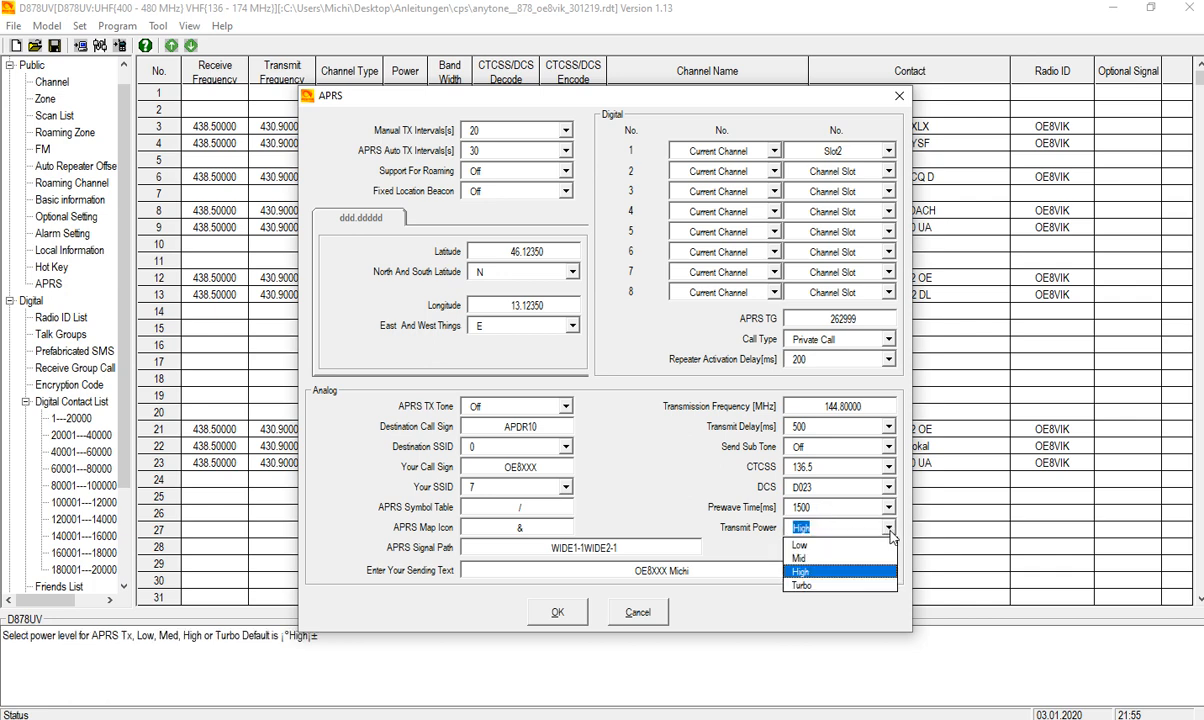
pyautogui.click(889, 529)
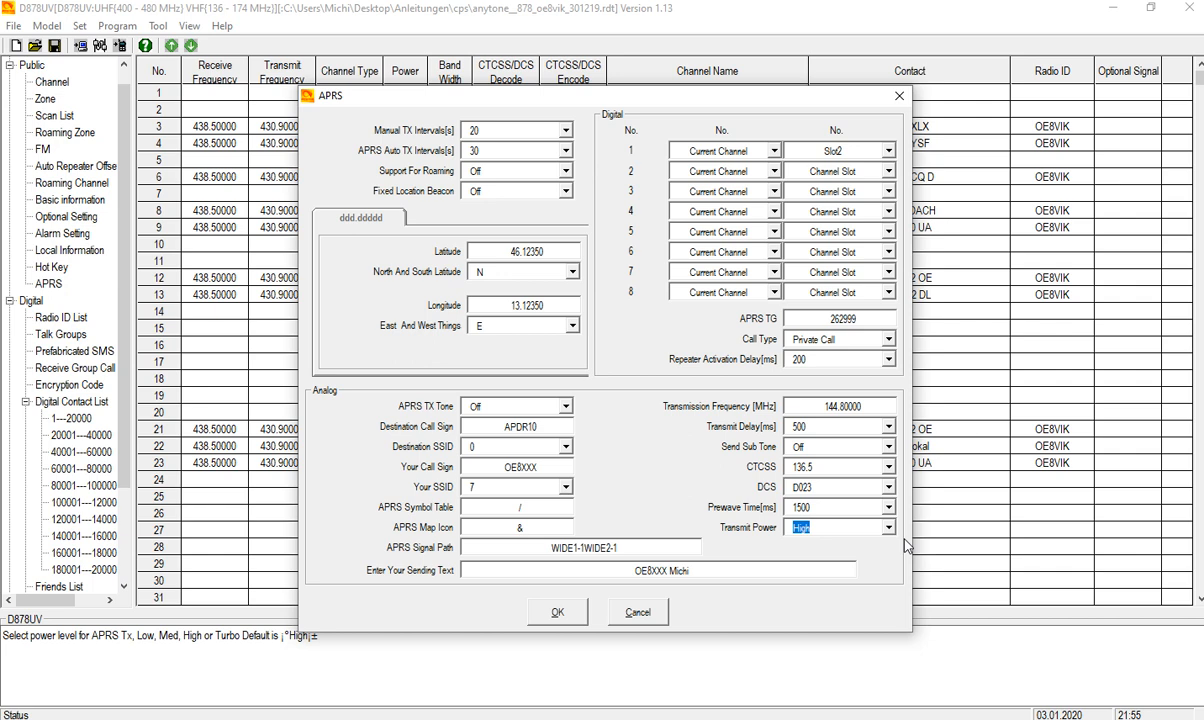
pyautogui.click(842, 529)
pyautogui.click(840, 529)
pyautogui.click(866, 407)
pyautogui.click(866, 407)
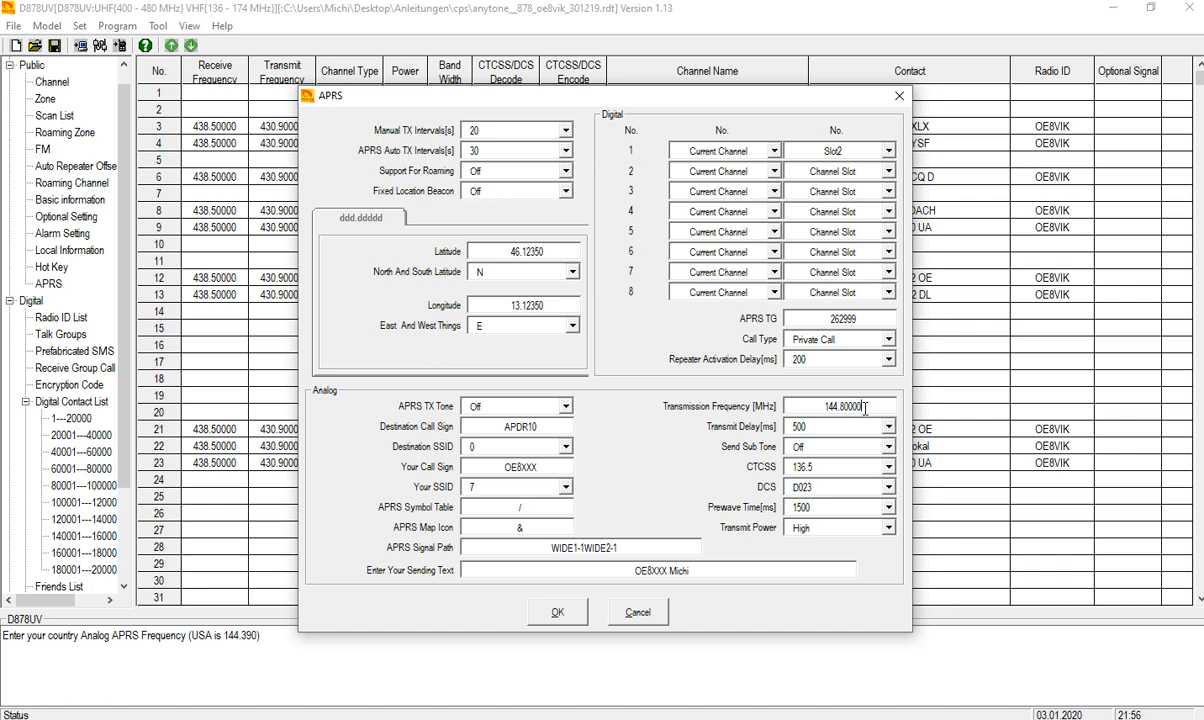
pyautogui.doubleClick(810, 408)
pyautogui.click(884, 408)
# Look through the channels selectable for digital report channel 1 and close the selection without choosing another.
pyautogui.click(773, 151)
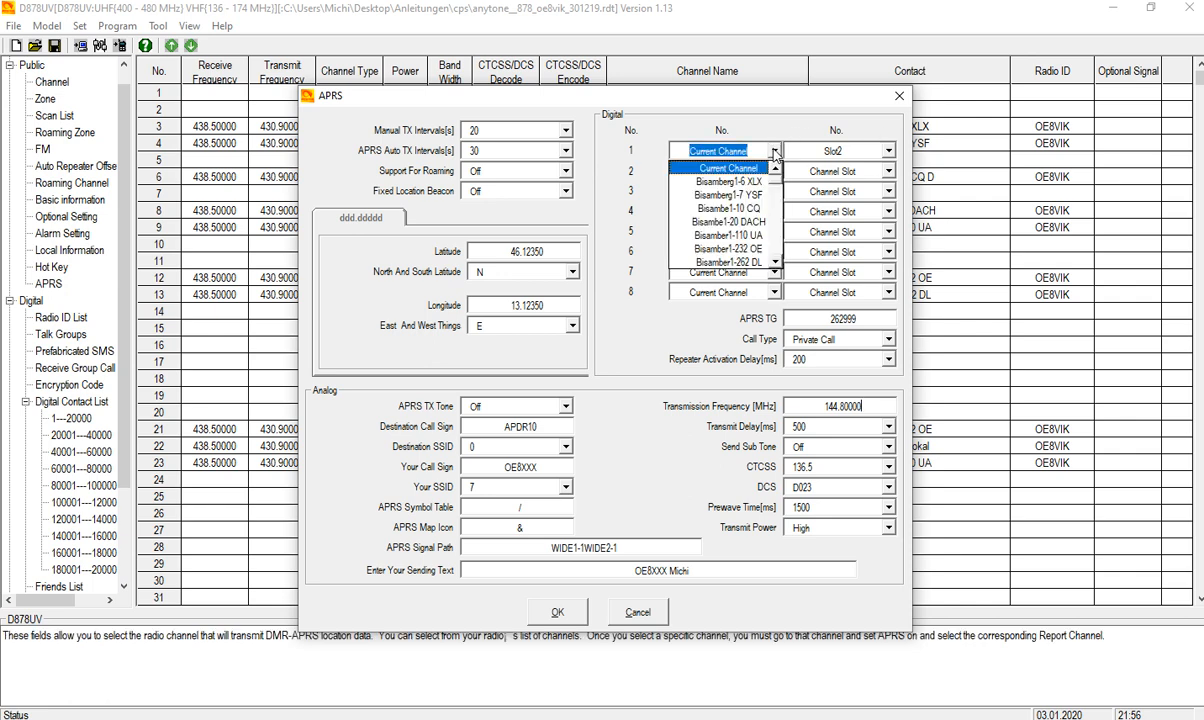
pyautogui.moveTo(775, 180); pyautogui.dragTo(776, 126)
pyautogui.click(776, 122)
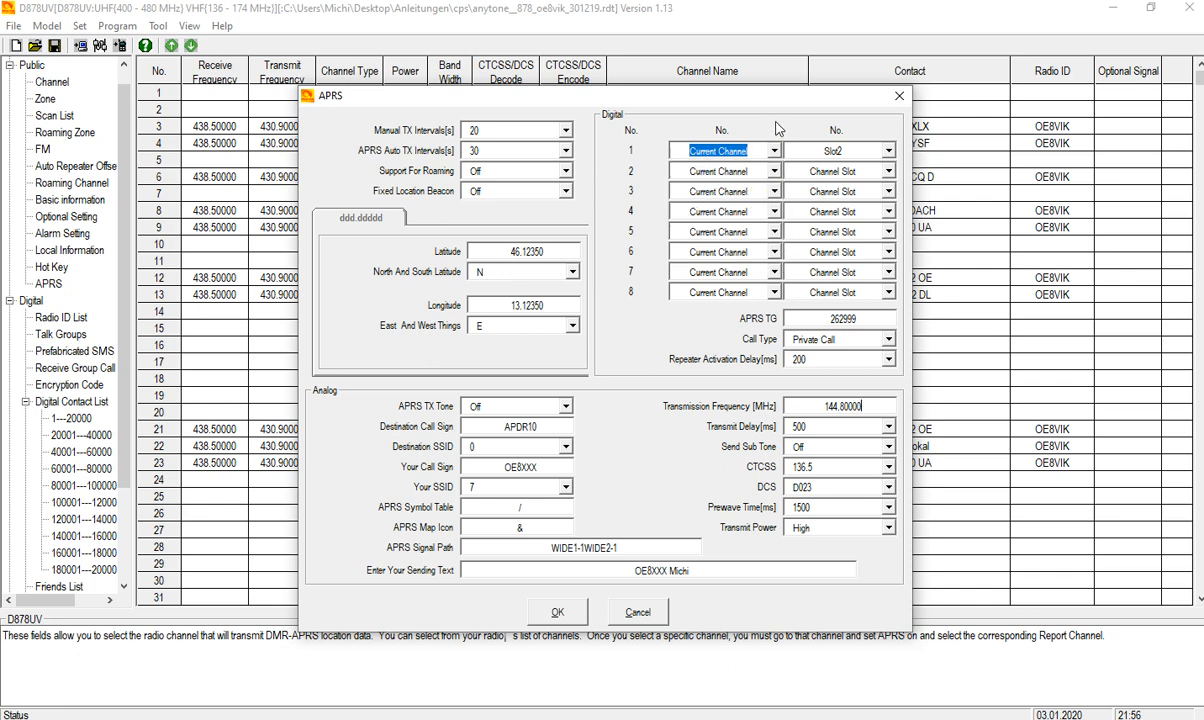